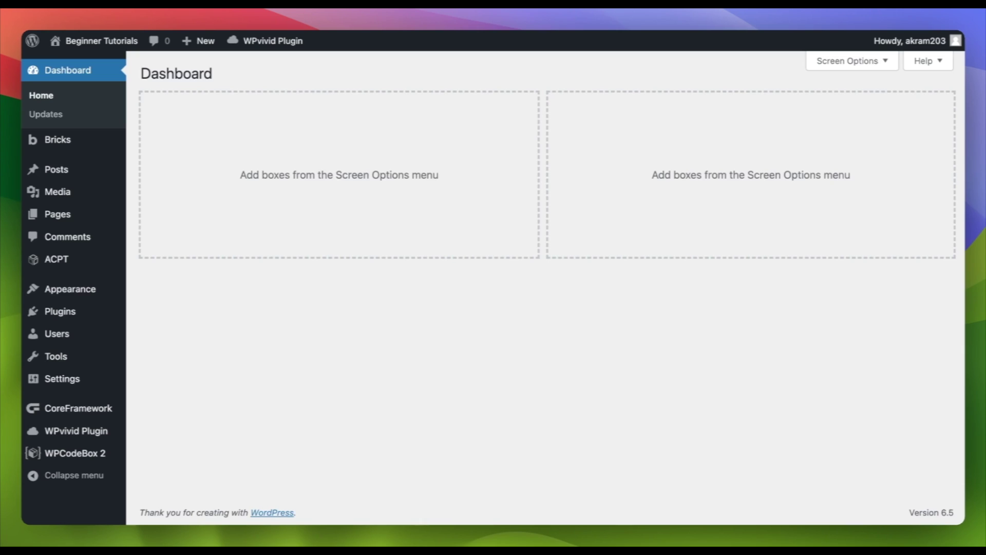
Step: Open Installed Plugins and scroll through the seven active plugins to find ACPT
{"action": "left_click", "coordinate": [67, 315]}
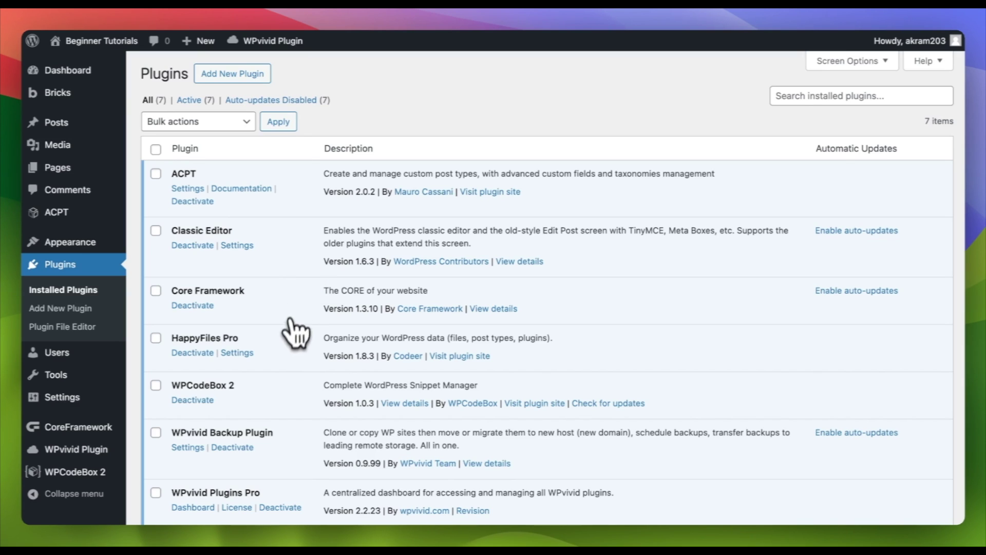
{"action": "scroll", "coordinate": [290, 354], "scroll_direction": "down", "scroll_amount": 1}
{"action": "scroll", "coordinate": [290, 359], "scroll_direction": "down", "scroll_amount": 3}
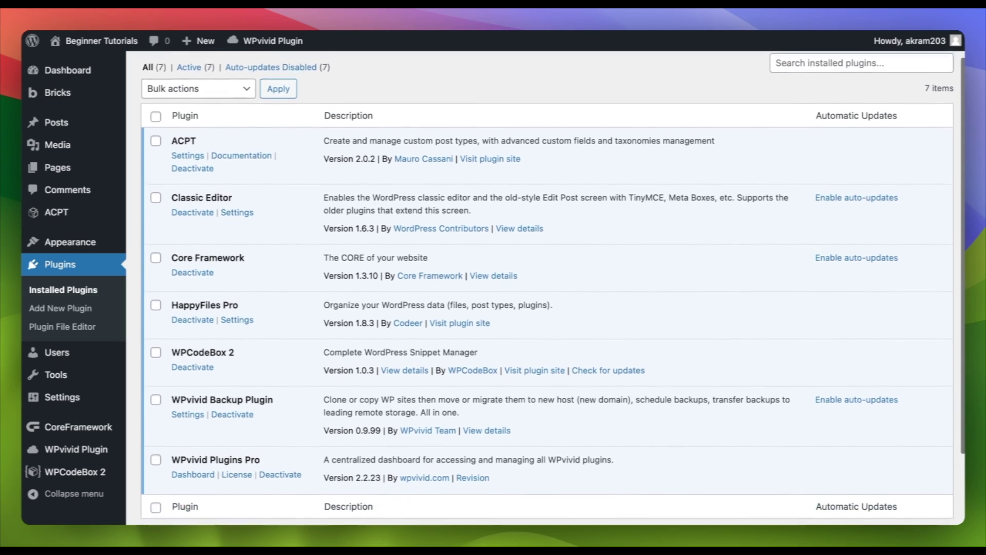
{"action": "scroll", "coordinate": [293, 380], "scroll_direction": "up", "scroll_amount": 2}
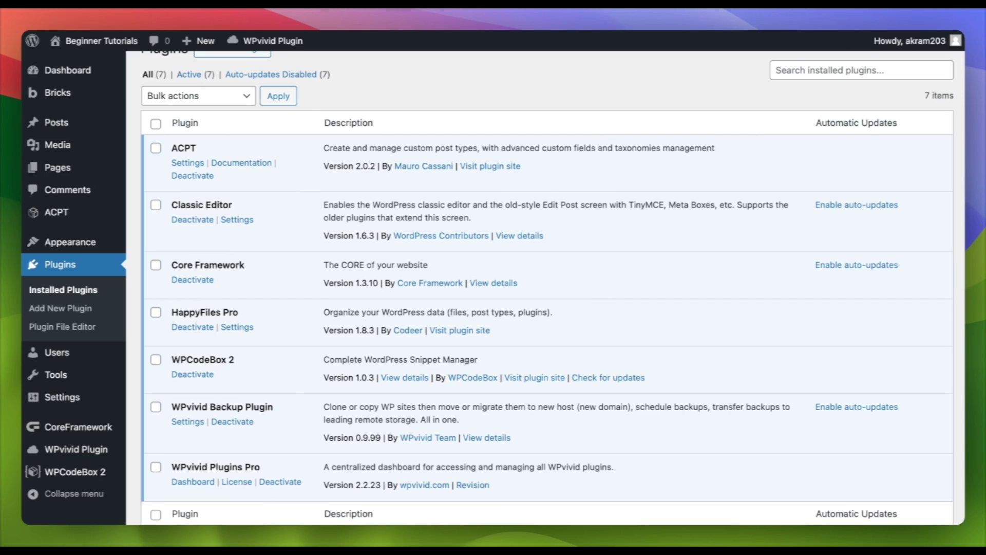
{"action": "scroll", "coordinate": [554, 280], "scroll_direction": "up", "scroll_amount": 1}
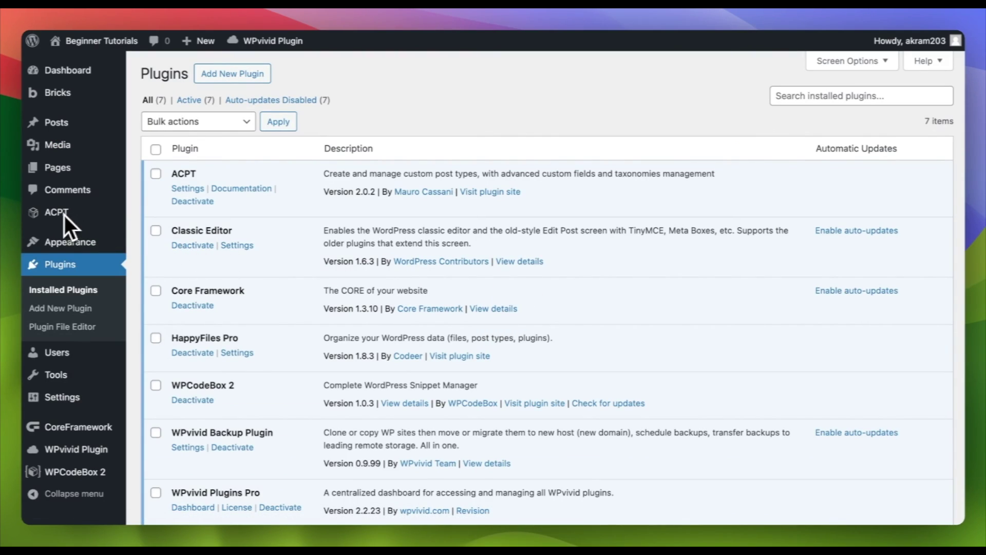
Step: Go to ACPT's Custom Post Types page, which lists only page and post
{"action": "mouse_move", "coordinate": [63, 217]}
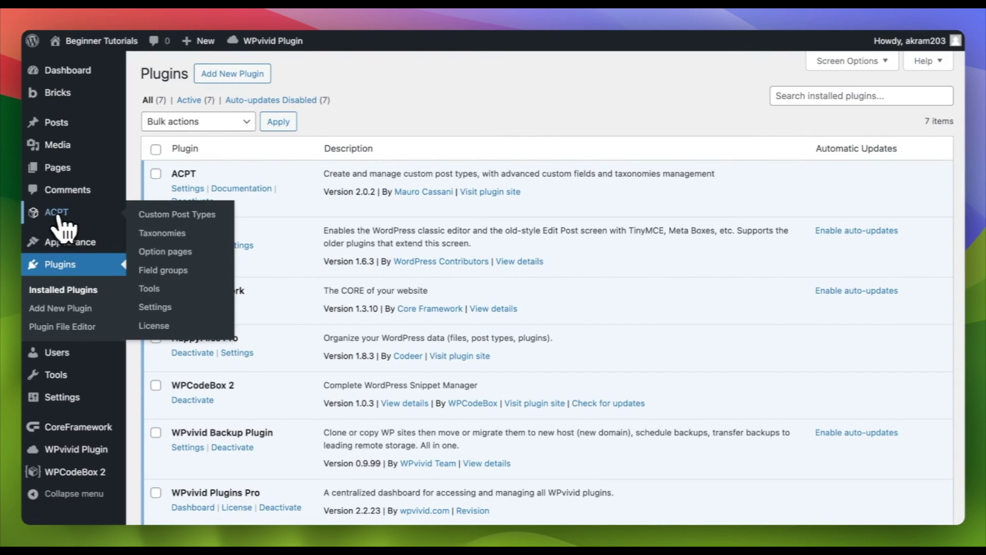
{"action": "left_click", "coordinate": [181, 217]}
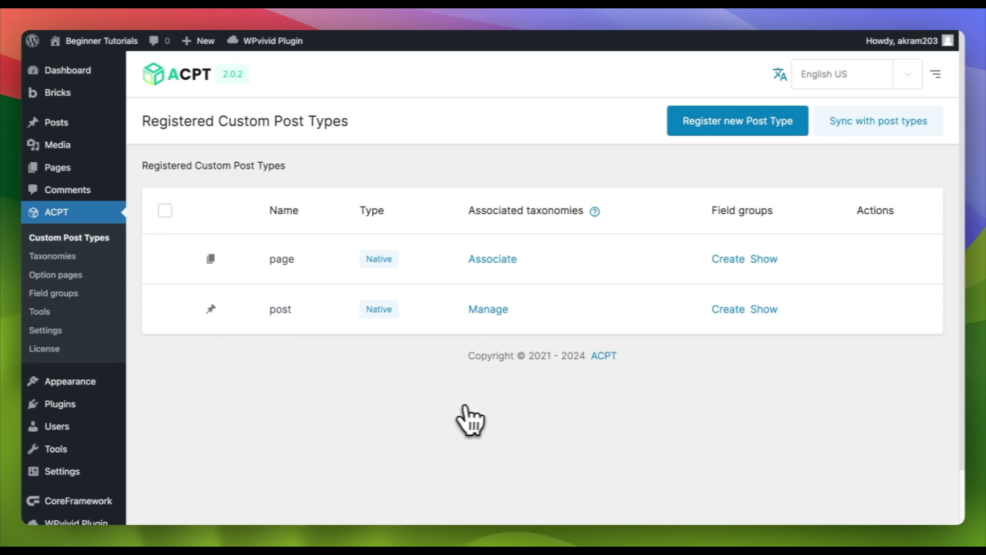
Step: Start registering a new custom post type with post name 'recipes'
{"action": "left_click", "coordinate": [722, 135]}
{"action": "scroll", "coordinate": [649, 202], "scroll_direction": "down", "scroll_amount": 1}
{"action": "scroll", "coordinate": [645, 203], "scroll_direction": "down", "scroll_amount": 1}
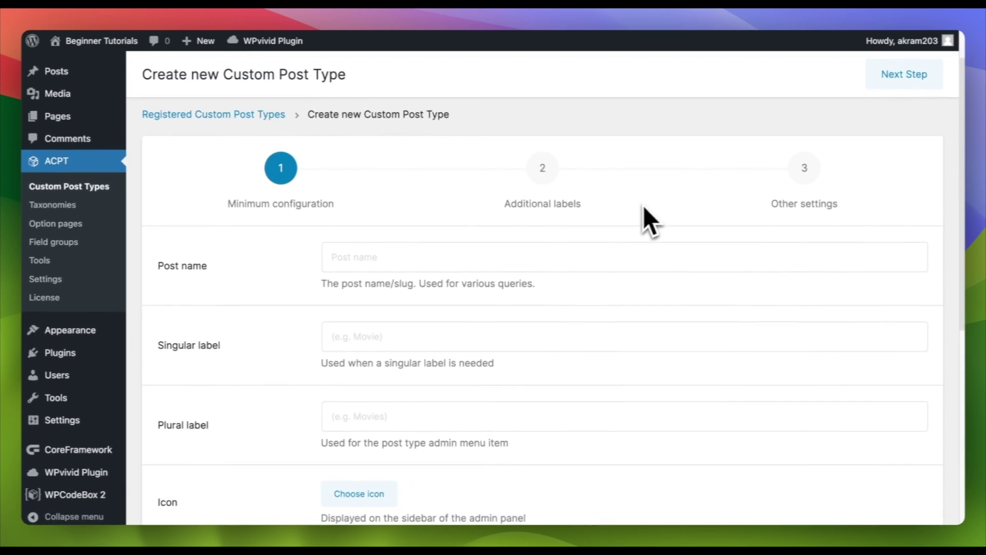
{"action": "left_click", "coordinate": [592, 257]}
{"action": "type", "text": "recipes"}
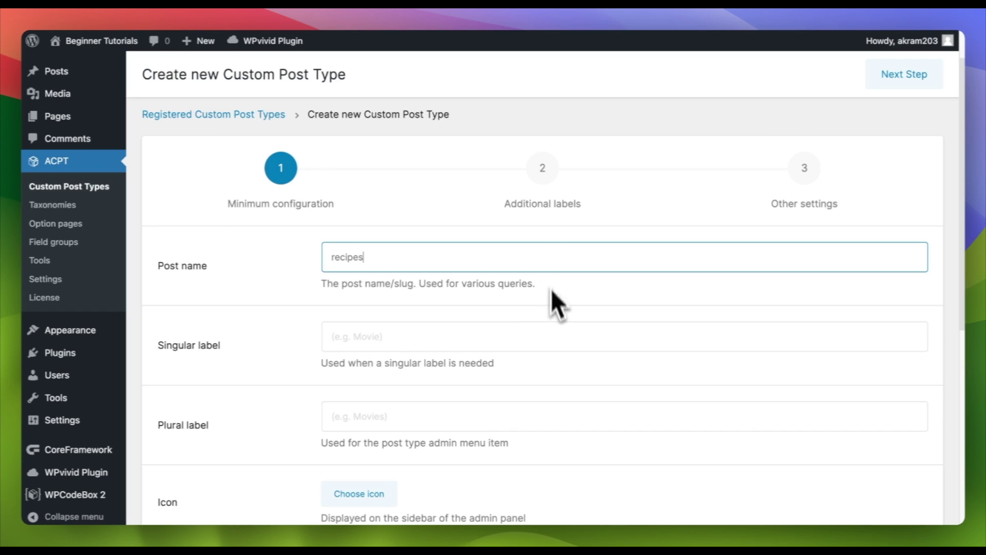
Step: Enter singular label 'recipe' and plural label 'recipes'
{"action": "left_click", "coordinate": [530, 337]}
{"action": "type", "text": "recipe"}
{"action": "scroll", "coordinate": [529, 335], "scroll_direction": "down", "scroll_amount": 3}
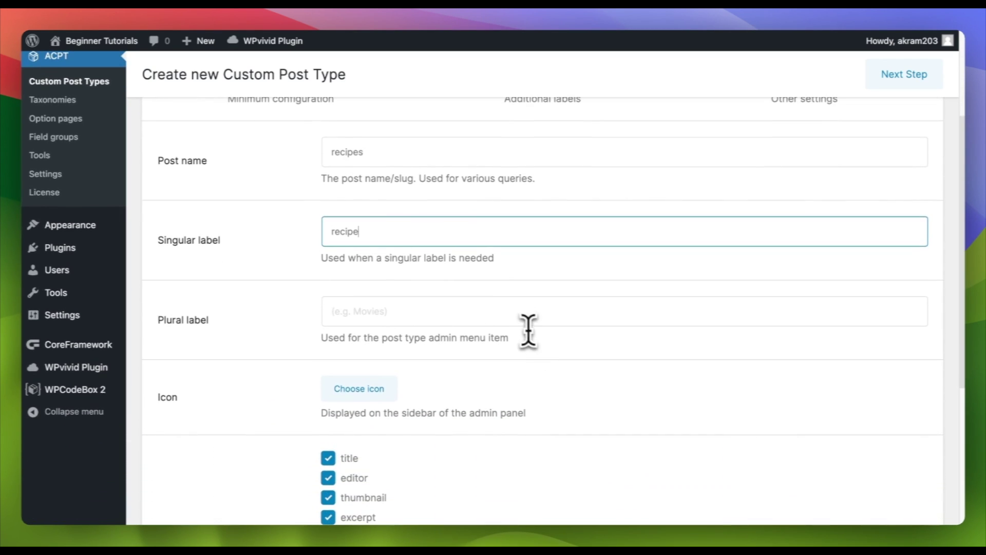
{"action": "left_click", "coordinate": [511, 311]}
{"action": "type", "text": "recipes"}
{"action": "scroll", "coordinate": [513, 310], "scroll_direction": "down", "scroll_amount": 3}
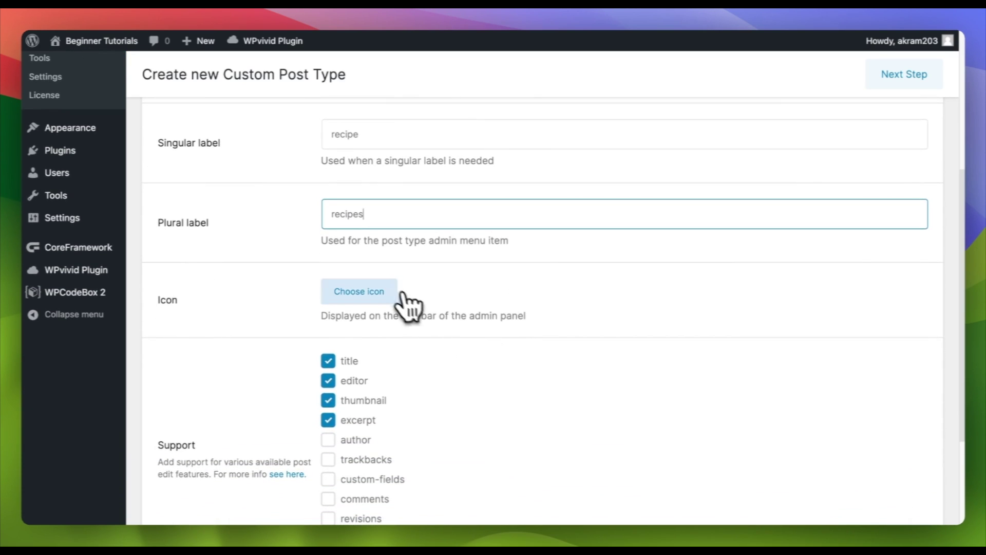
Step: Set the menu icon to the fork-and-knife Dashicon, found by searching 'food'
{"action": "left_click", "coordinate": [402, 292]}
{"action": "left_click", "coordinate": [394, 305]}
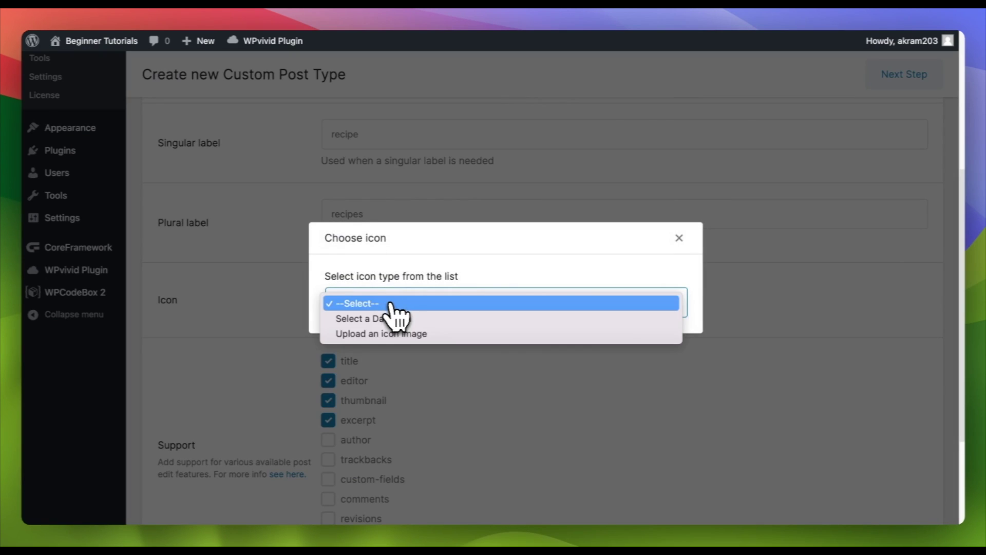
{"action": "left_click", "coordinate": [389, 319]}
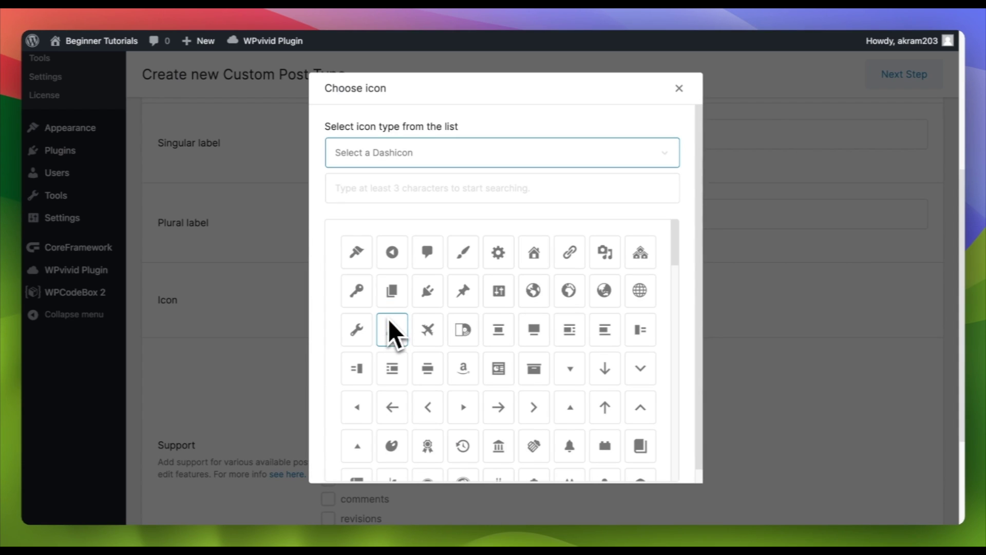
{"action": "scroll", "coordinate": [464, 312], "scroll_direction": "down", "scroll_amount": 1}
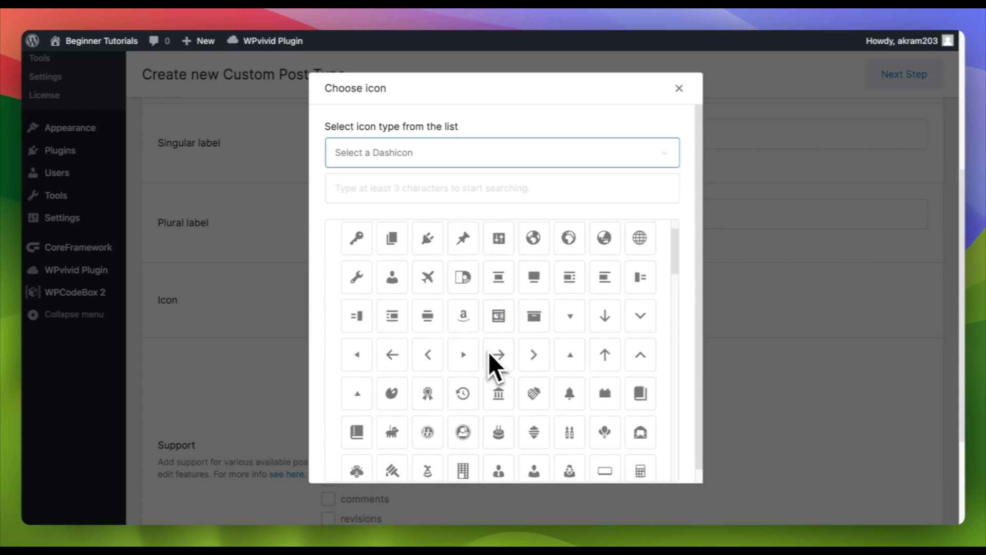
{"action": "scroll", "coordinate": [489, 353], "scroll_direction": "down", "scroll_amount": 3}
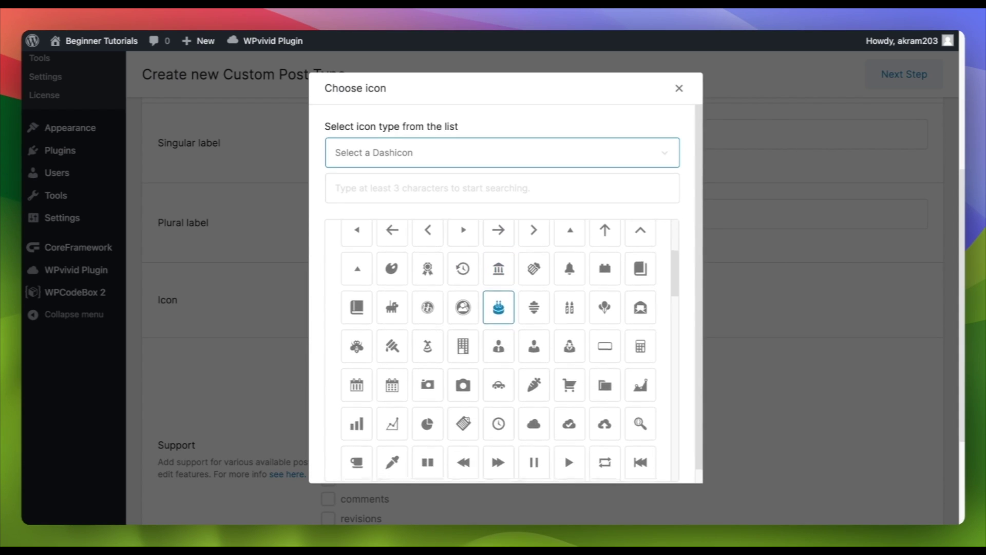
{"action": "scroll", "coordinate": [452, 257], "scroll_direction": "down", "scroll_amount": 2}
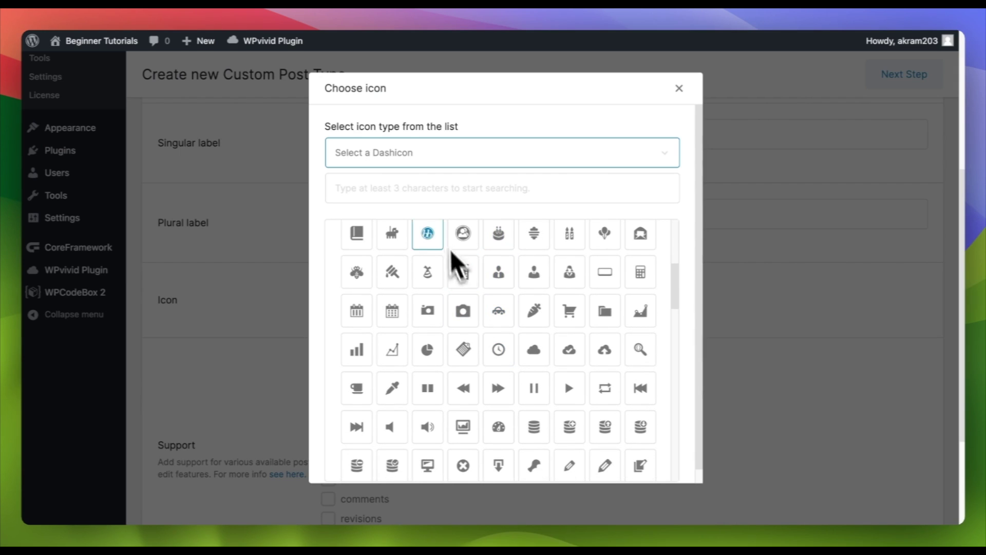
{"action": "left_click", "coordinate": [429, 189]}
{"action": "type", "text": "foo"}
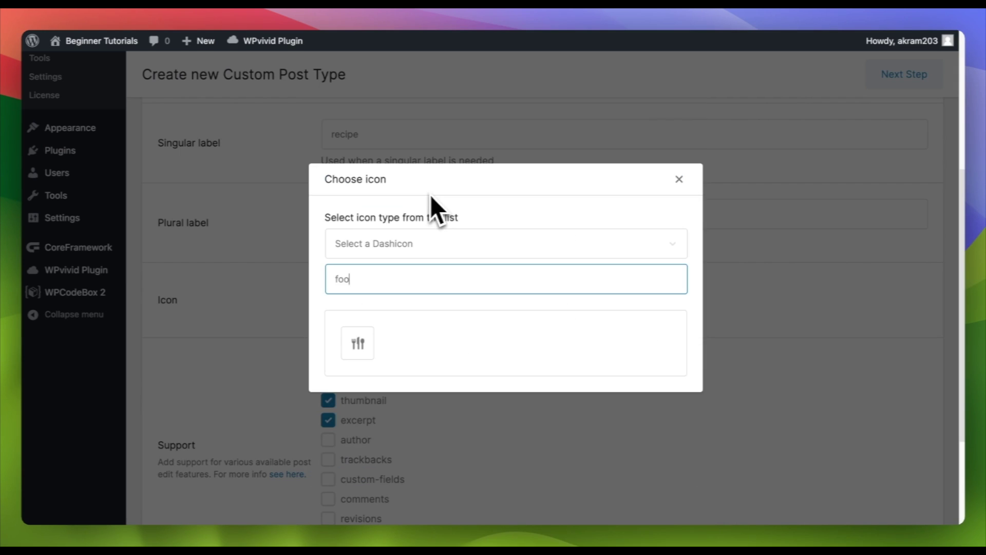
{"action": "type", "text": "d"}
{"action": "left_click", "coordinate": [360, 342]}
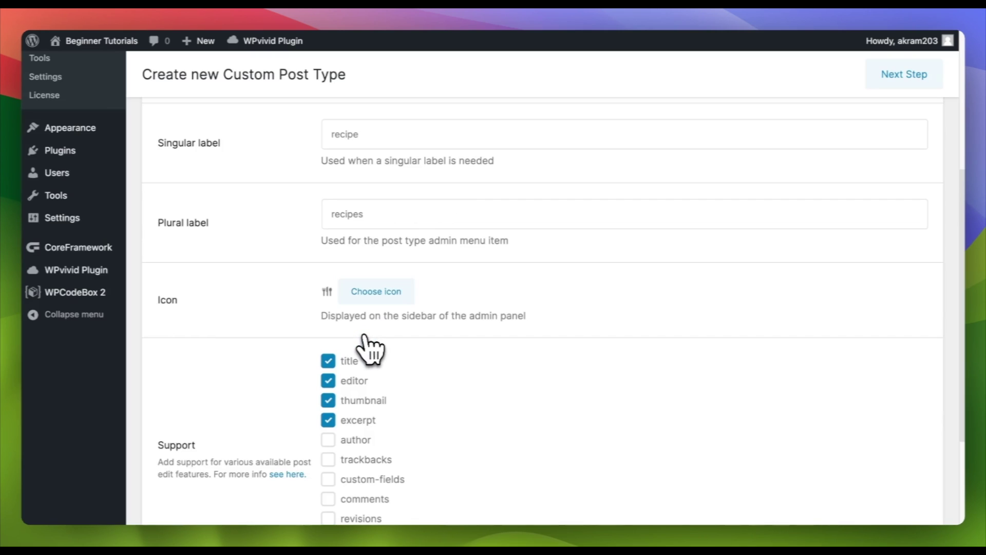
Step: Set supports to title, editor, thumbnail and author, with excerpt unchecked
{"action": "scroll", "coordinate": [390, 339], "scroll_direction": "down", "scroll_amount": 2}
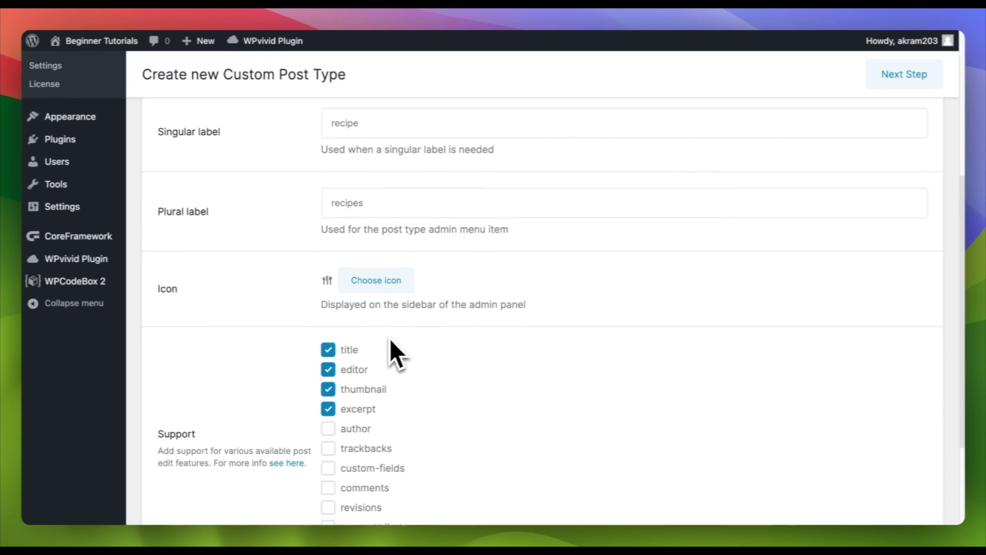
{"action": "scroll", "coordinate": [390, 338], "scroll_direction": "down", "scroll_amount": 2}
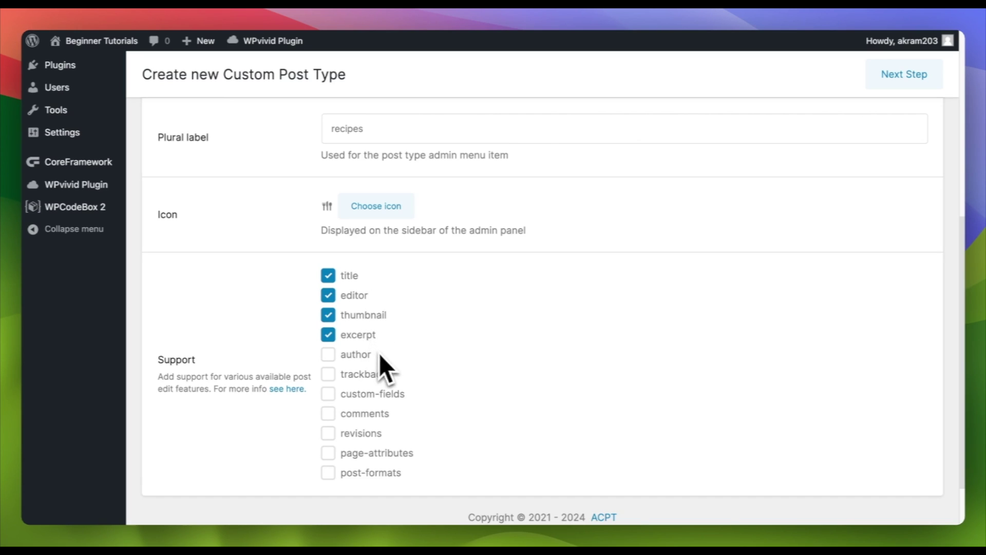
{"action": "left_click", "coordinate": [327, 357]}
{"action": "left_click", "coordinate": [328, 336]}
{"action": "scroll", "coordinate": [493, 365], "scroll_direction": "up", "scroll_amount": 3}
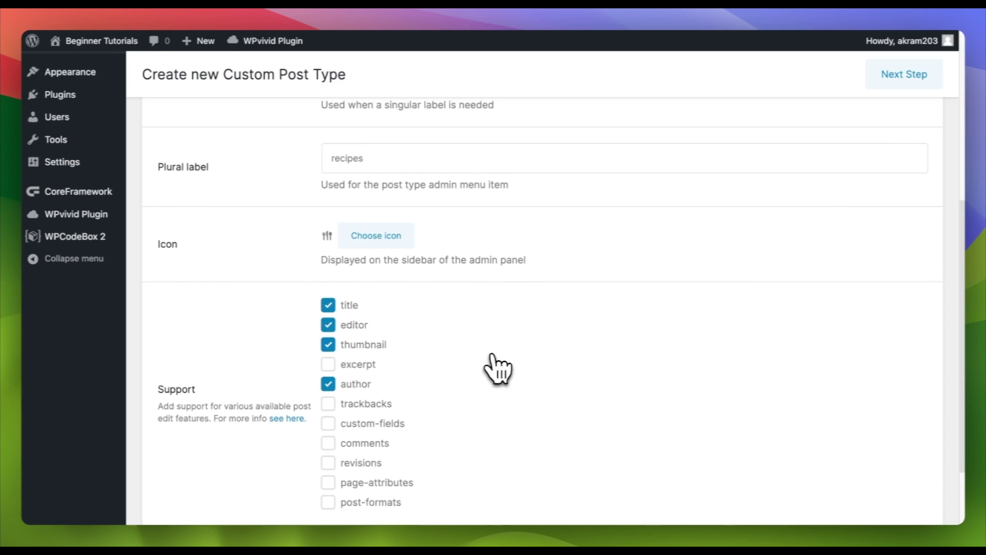
{"action": "scroll", "coordinate": [493, 366], "scroll_direction": "up", "scroll_amount": 3}
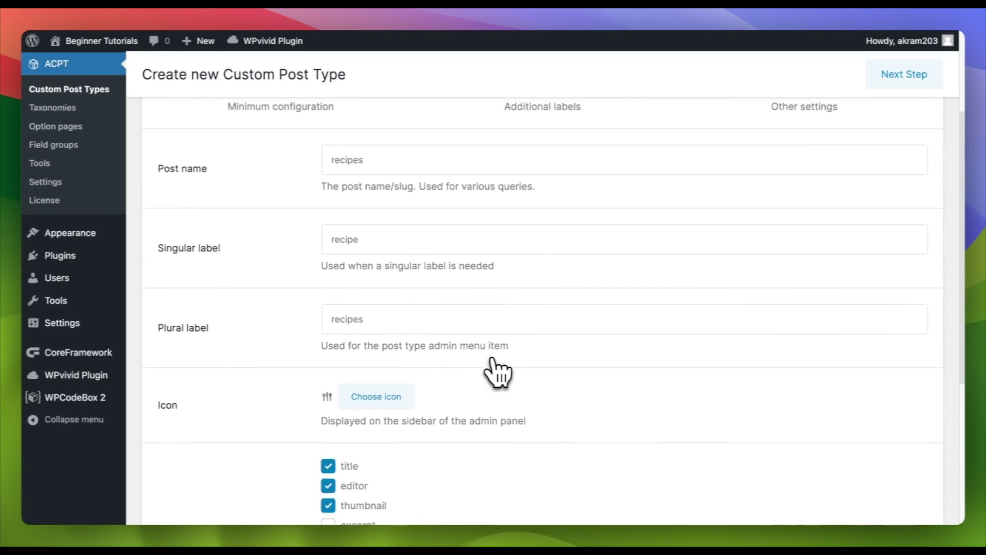
{"action": "scroll", "coordinate": [497, 373], "scroll_direction": "up", "scroll_amount": 1}
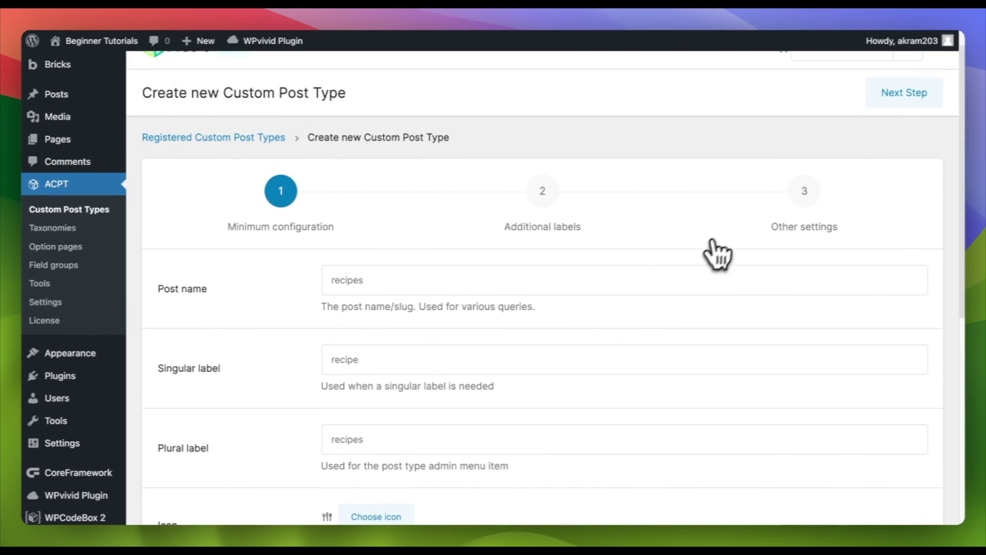
Step: On Additional labels, change the menu name to 'Recipes' and advance to Other settings
{"action": "left_click", "coordinate": [893, 103]}
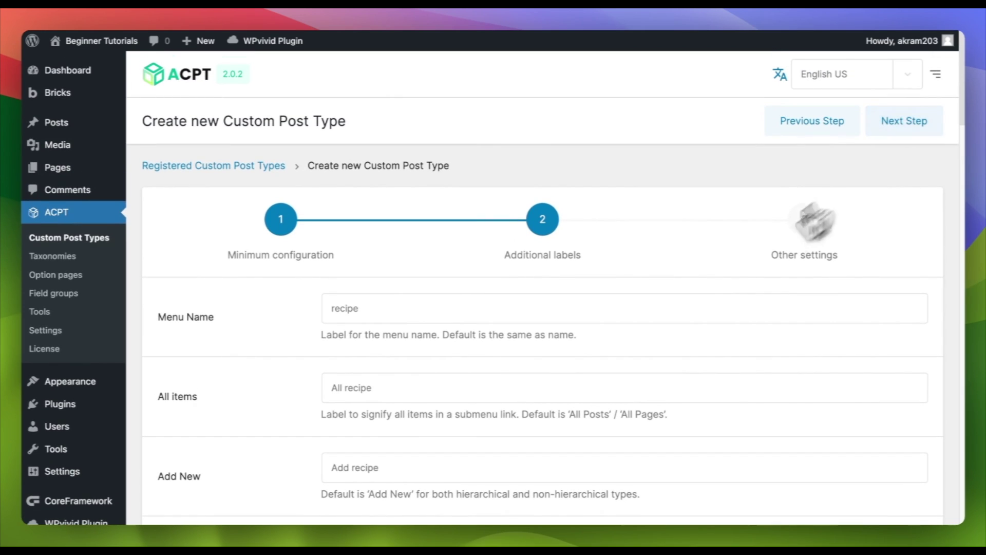
{"action": "double_click", "coordinate": [542, 311]}
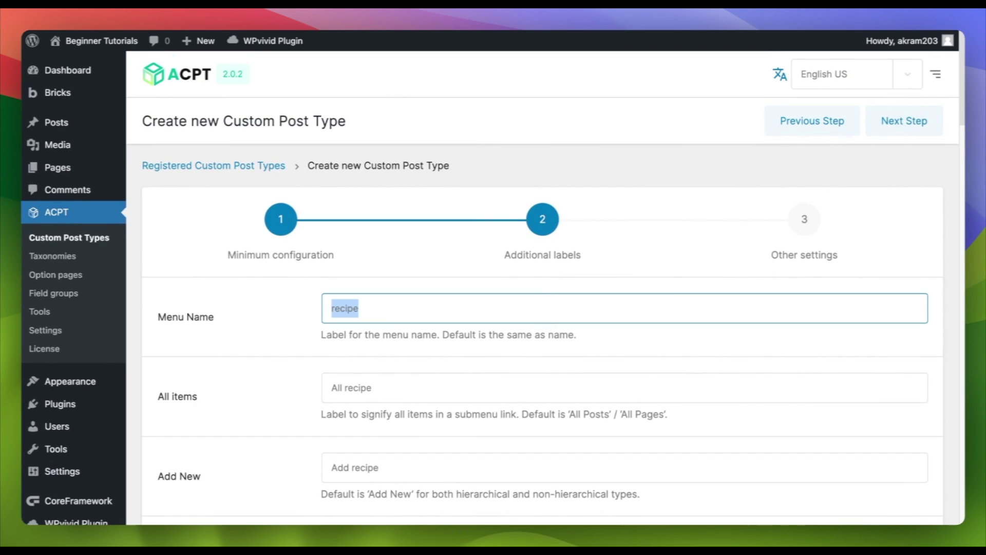
{"action": "type", "text": "Recipe"}
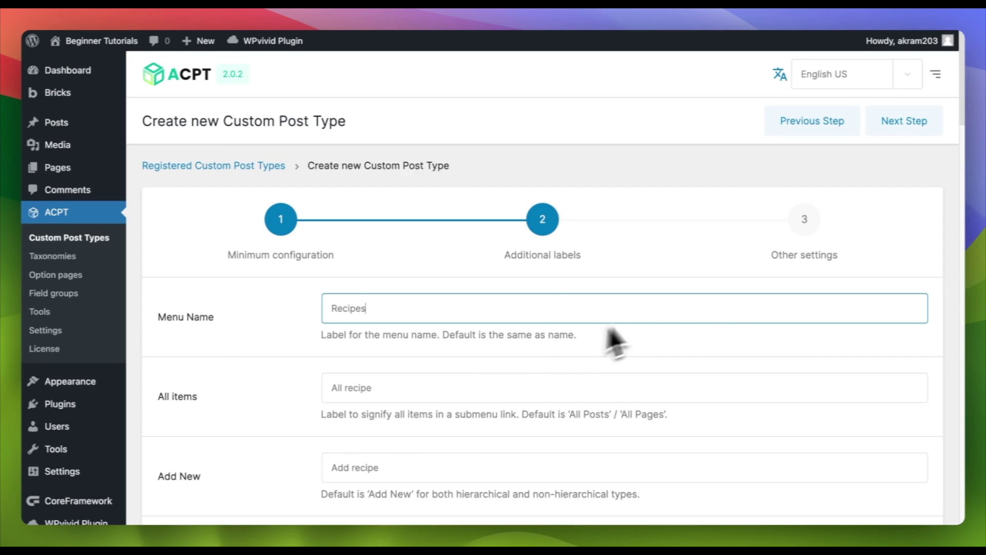
{"action": "left_click", "coordinate": [906, 133]}
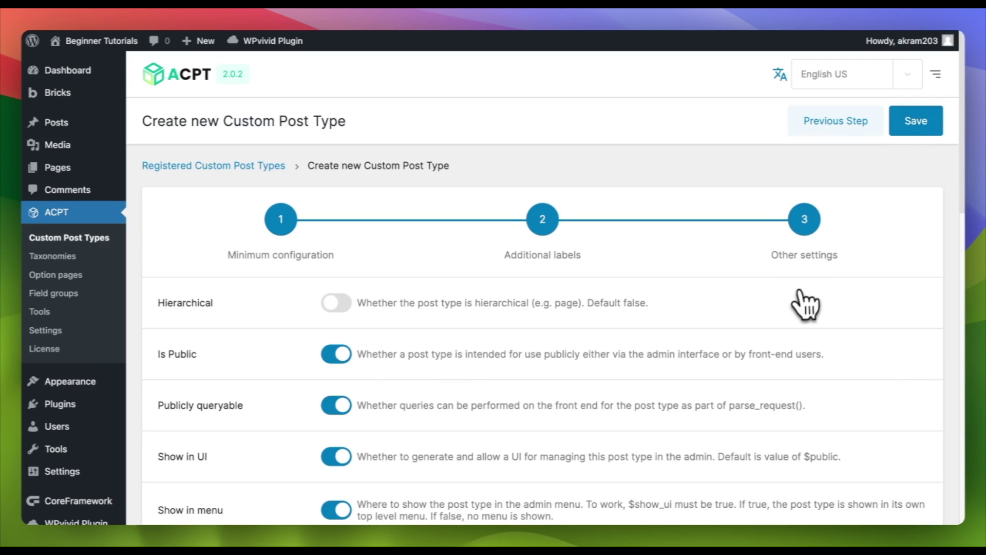
Step: Turn on the Hierarchical option for the recipes post type
{"action": "scroll", "coordinate": [797, 316], "scroll_direction": "down", "scroll_amount": 1}
{"action": "scroll", "coordinate": [797, 334], "scroll_direction": "down", "scroll_amount": 3}
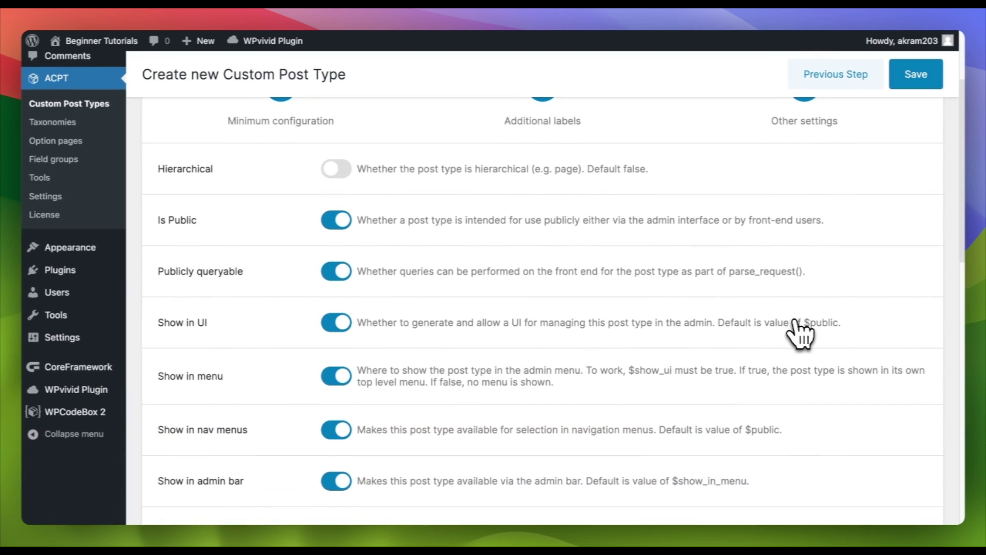
{"action": "left_click", "coordinate": [336, 170]}
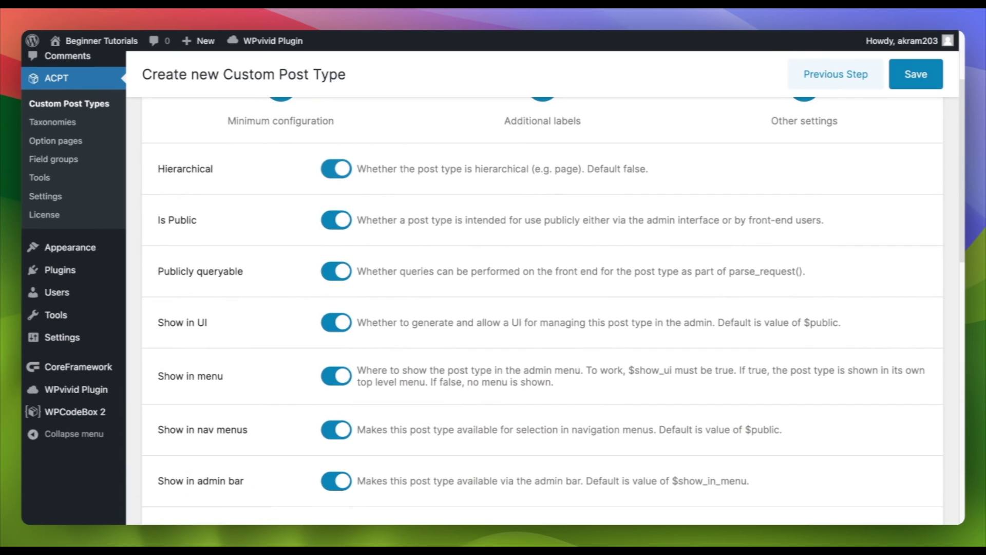
Step: Set the menu position to Before > Comments
{"action": "scroll", "coordinate": [407, 258], "scroll_direction": "down", "scroll_amount": 5}
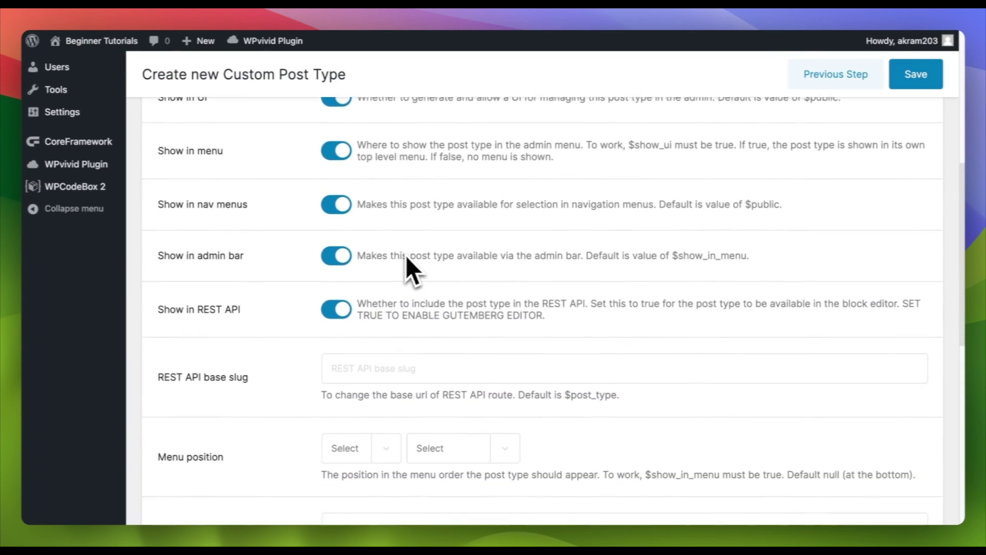
{"action": "scroll", "coordinate": [406, 255], "scroll_direction": "down", "scroll_amount": 3}
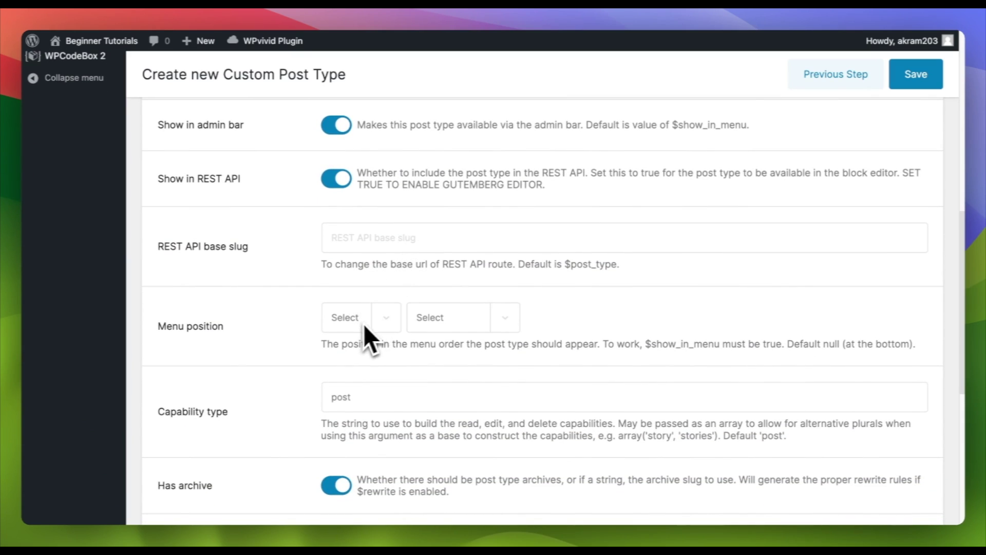
{"action": "scroll", "coordinate": [363, 325], "scroll_direction": "down", "scroll_amount": 1}
{"action": "left_click", "coordinate": [378, 294]}
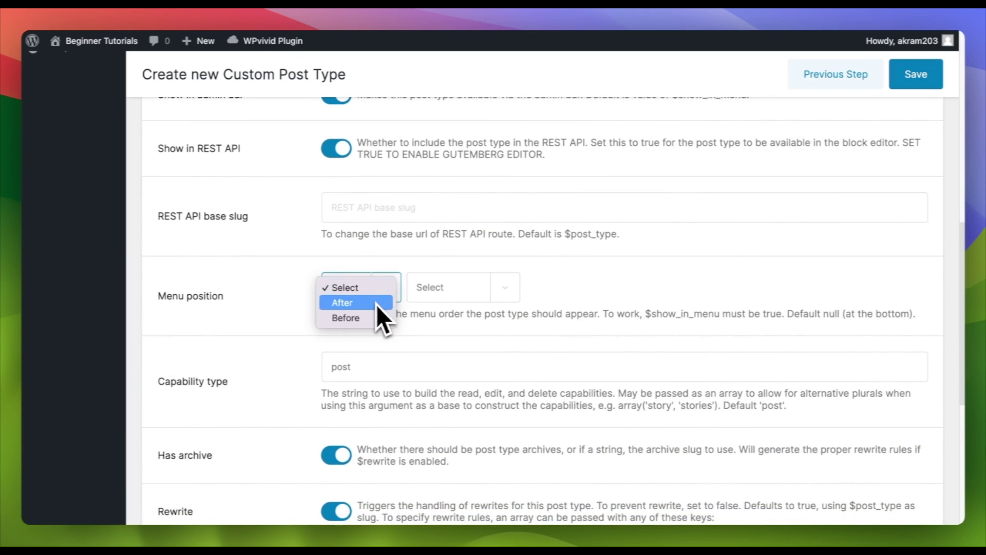
{"action": "left_click", "coordinate": [376, 318]}
{"action": "left_click", "coordinate": [468, 293]}
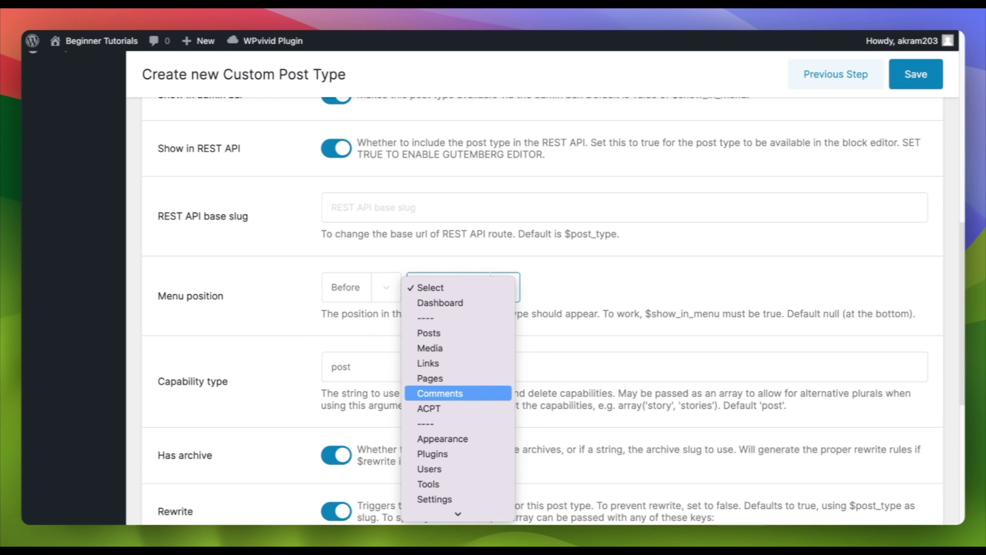
{"action": "left_click", "coordinate": [463, 393]}
{"action": "scroll", "coordinate": [474, 340], "scroll_direction": "up", "scroll_amount": 5}
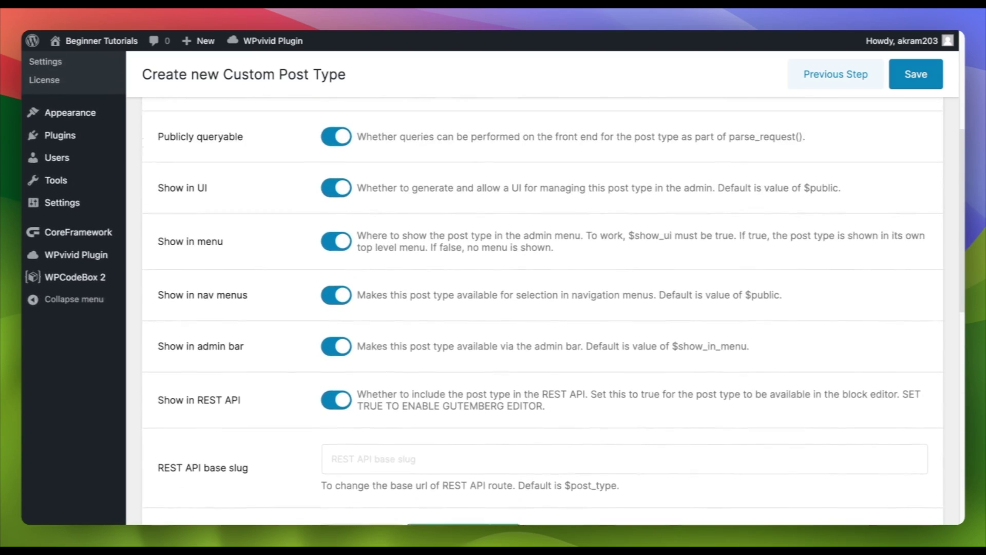
{"action": "scroll", "coordinate": [452, 340], "scroll_direction": "up", "scroll_amount": 5}
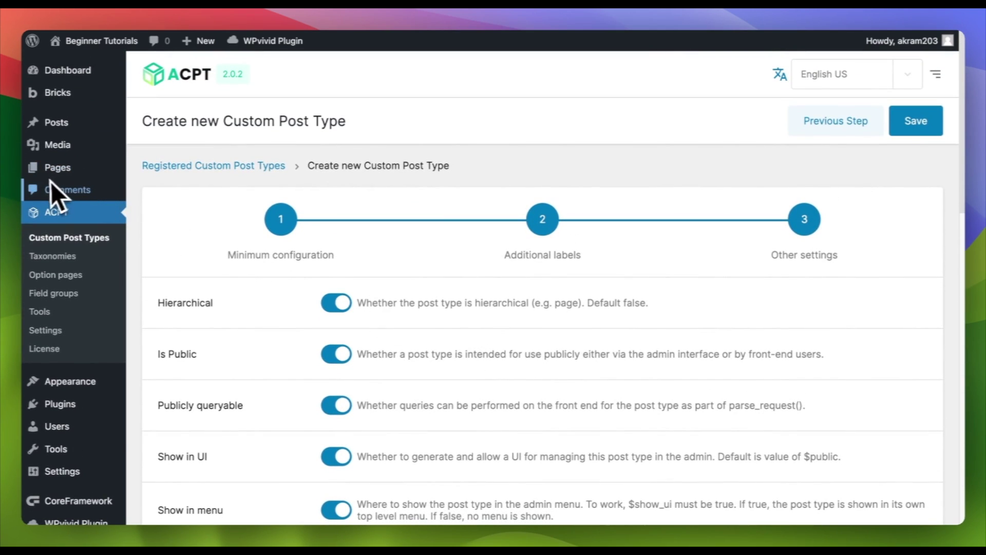
{"action": "scroll", "coordinate": [335, 302], "scroll_direction": "down", "scroll_amount": 2}
{"action": "scroll", "coordinate": [377, 298], "scroll_direction": "up", "scroll_amount": 2}
Step: Save the recipes post type and open its empty All recipe list
{"action": "left_click", "coordinate": [917, 128]}
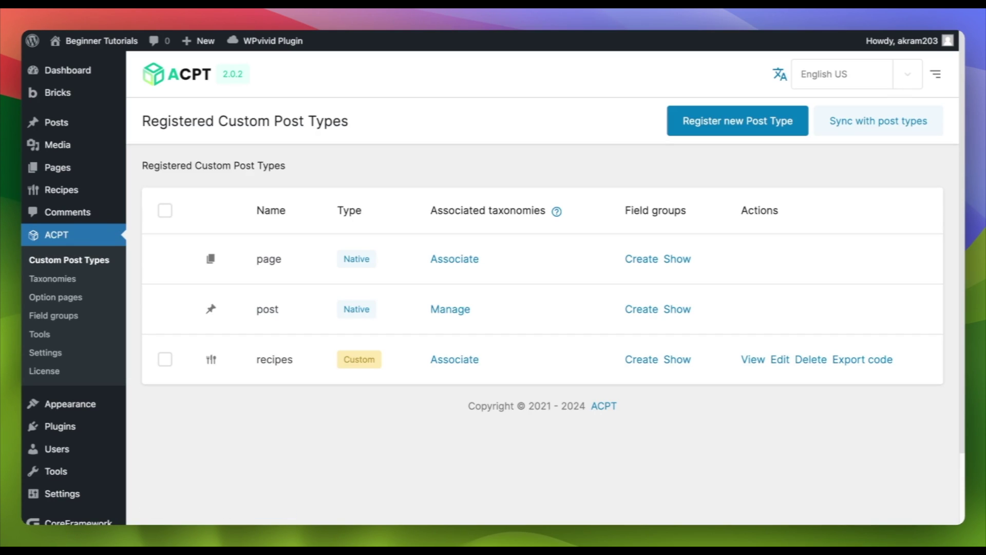
{"action": "mouse_move", "coordinate": [75, 198]}
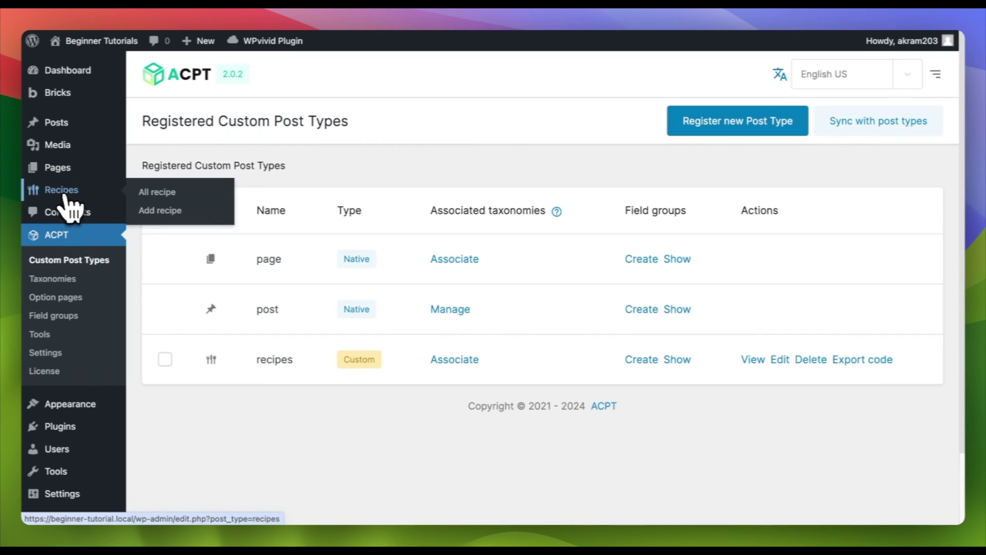
{"action": "left_click", "coordinate": [65, 196]}
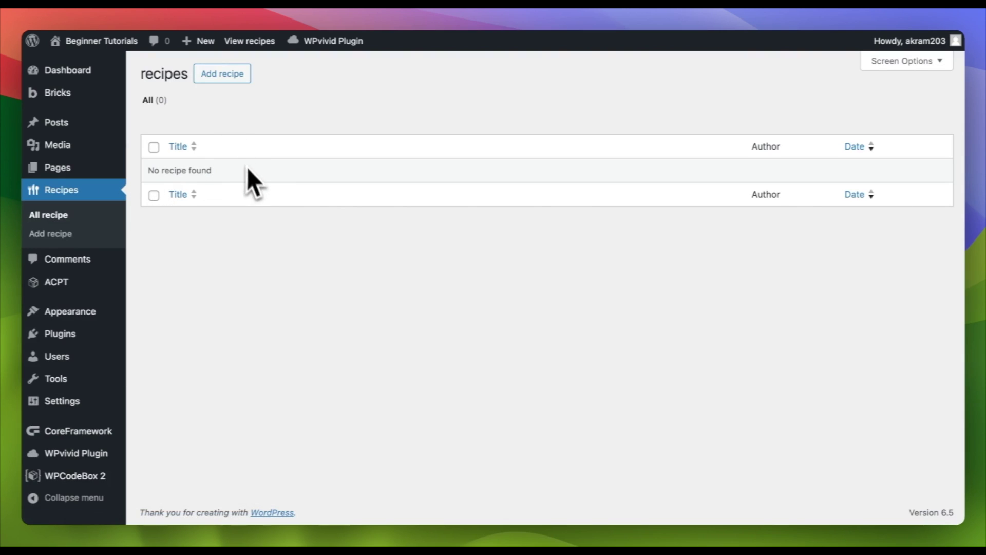
Step: Open a blank Add new recipe editor with the cursor in its body
{"action": "left_click", "coordinate": [222, 75]}
{"action": "scroll", "coordinate": [465, 334], "scroll_direction": "down", "scroll_amount": 2}
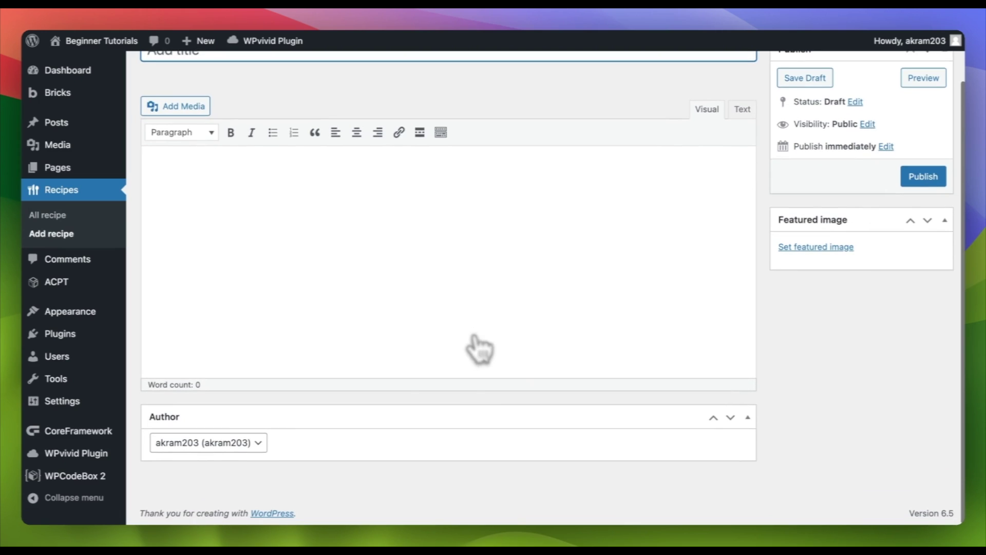
{"action": "scroll", "coordinate": [479, 379], "scroll_direction": "up", "scroll_amount": 2}
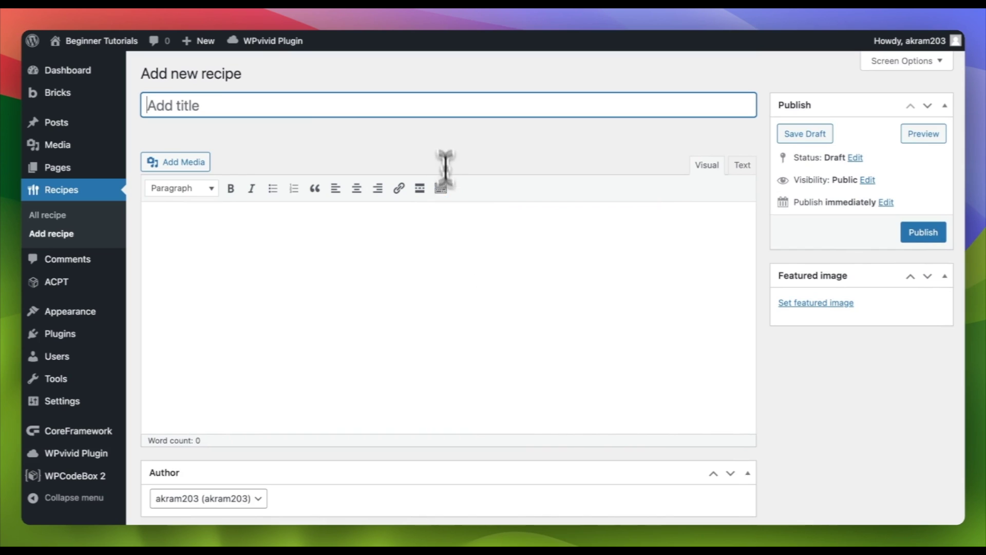
{"action": "left_click", "coordinate": [447, 236]}
{"action": "scroll", "coordinate": [447, 238], "scroll_direction": "down", "scroll_amount": 1}
{"action": "scroll", "coordinate": [436, 252], "scroll_direction": "down", "scroll_amount": 2}
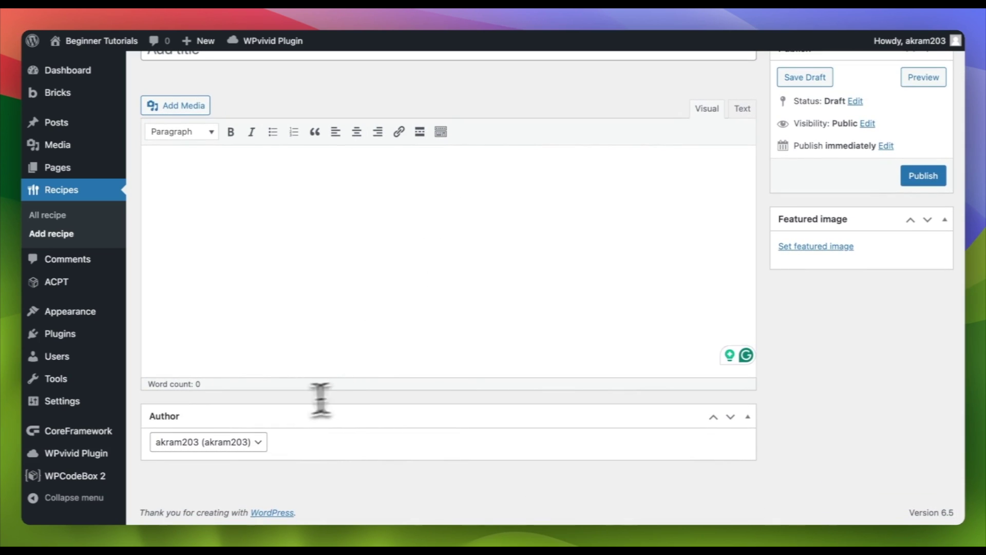